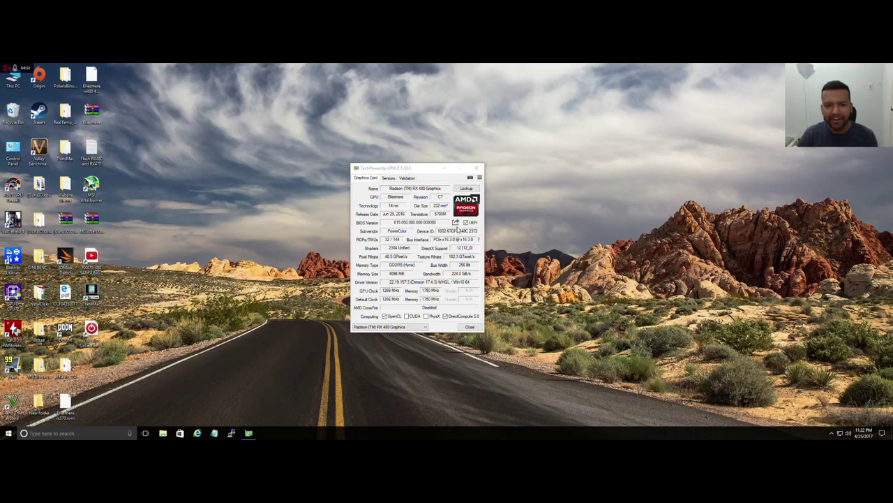
Step: Save the graphics card's current BIOS to a ROM file named rx4804gb on the Desktop
{"action": "left_click", "coordinate": [455, 222]}
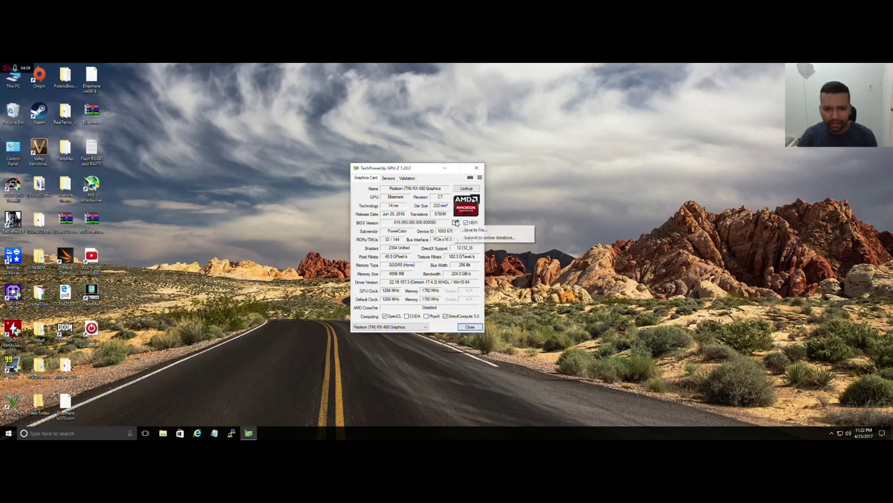
{"action": "left_click", "coordinate": [470, 230]}
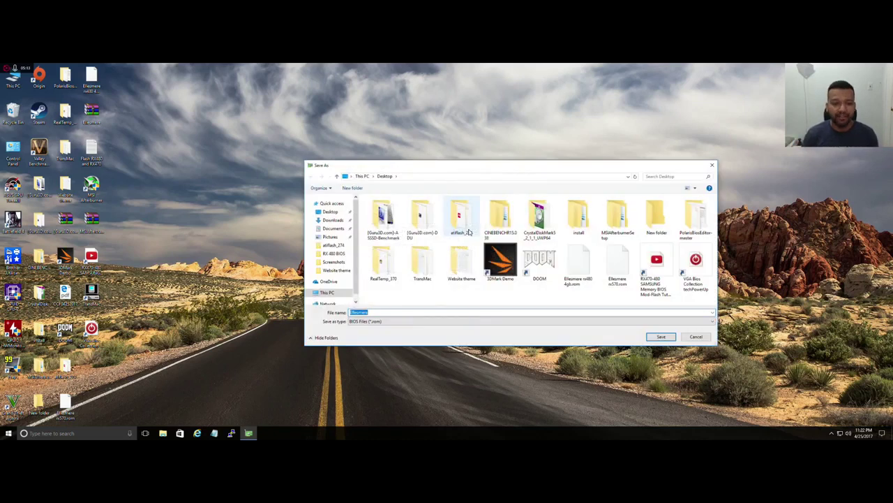
{"action": "left_click", "coordinate": [370, 312]}
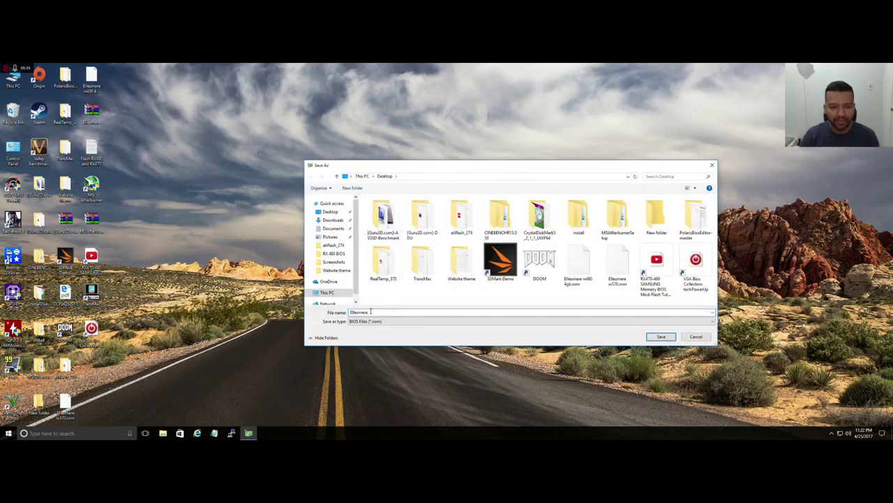
{"action": "key", "text": "BackSpace"}
{"action": "key", "text": "BackSpace"}
{"action": "key", "text": "BackSpace"}
{"action": "key", "text": "BackSpace"}
{"action": "key", "text": "BackSpace"}
{"action": "key", "text": "BackSpace"}
{"action": "key", "text": "BackSpace"}
{"action": "key", "text": "BackSpace"}
{"action": "key", "text": "BackSpace"}
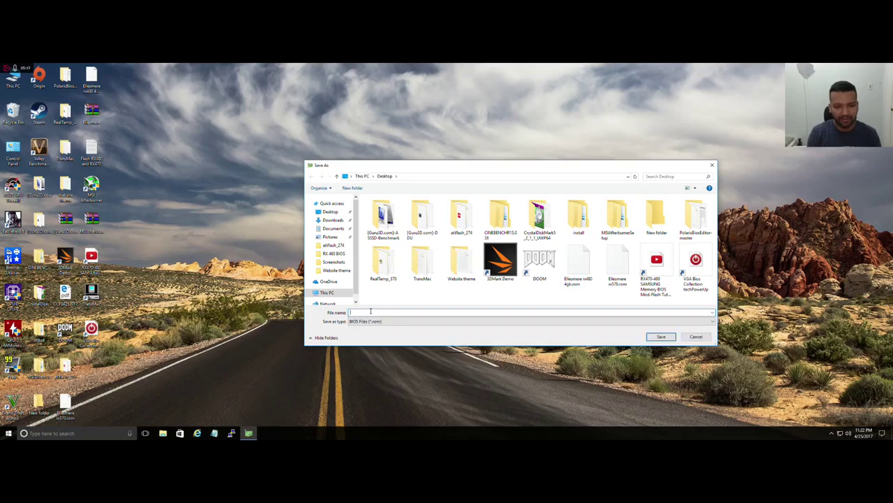
{"action": "type", "text": "rx4804gb"}
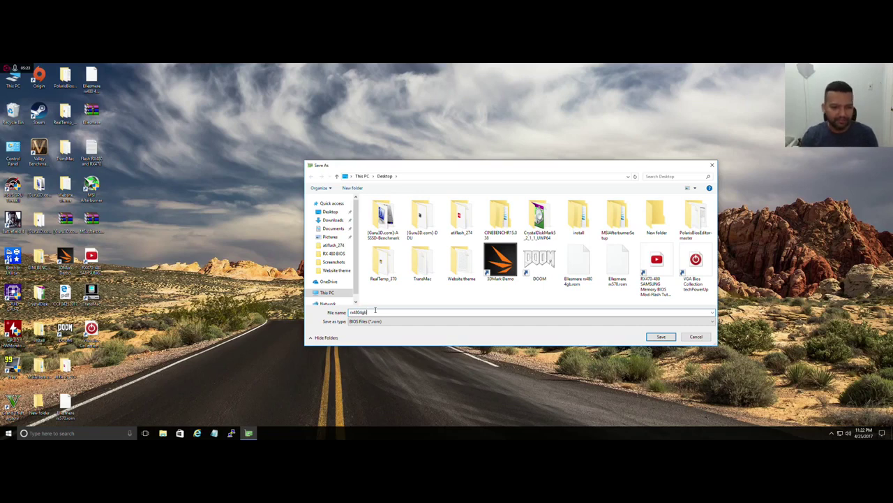
{"action": "left_click", "coordinate": [661, 338]}
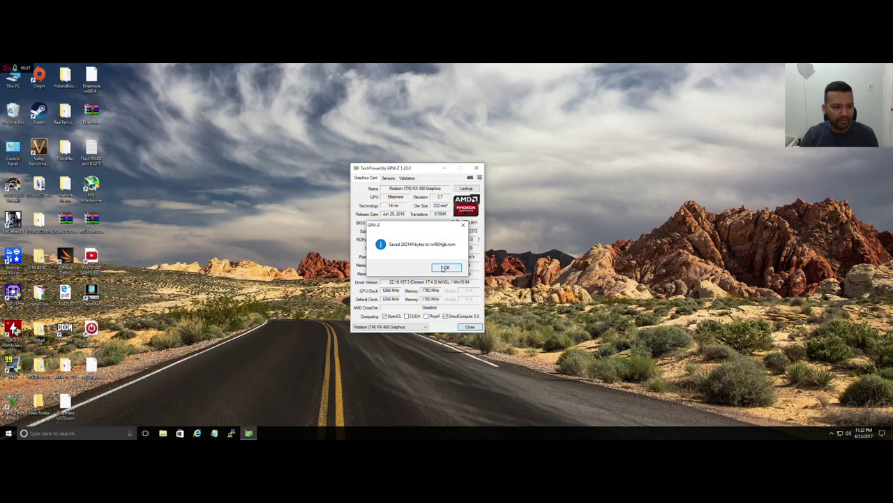
{"action": "left_click", "coordinate": [444, 268]}
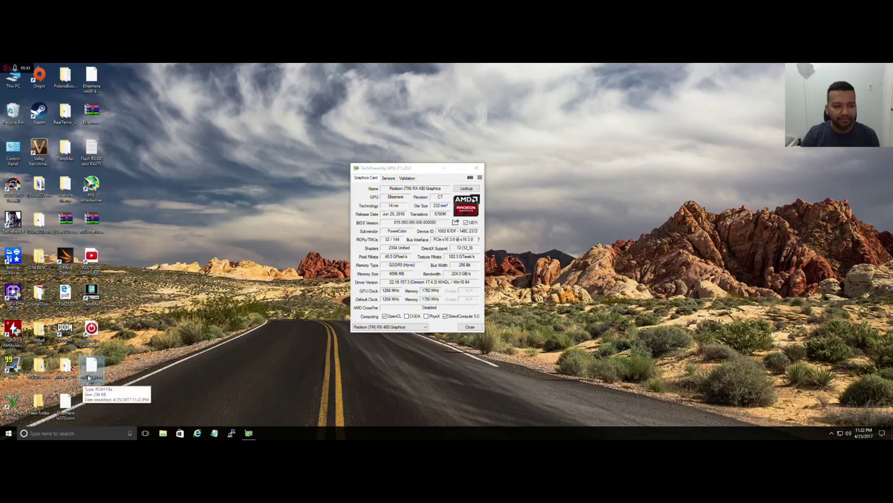
{"action": "left_click_drag", "start_coordinate": [91, 366], "coordinate": [87, 385]}
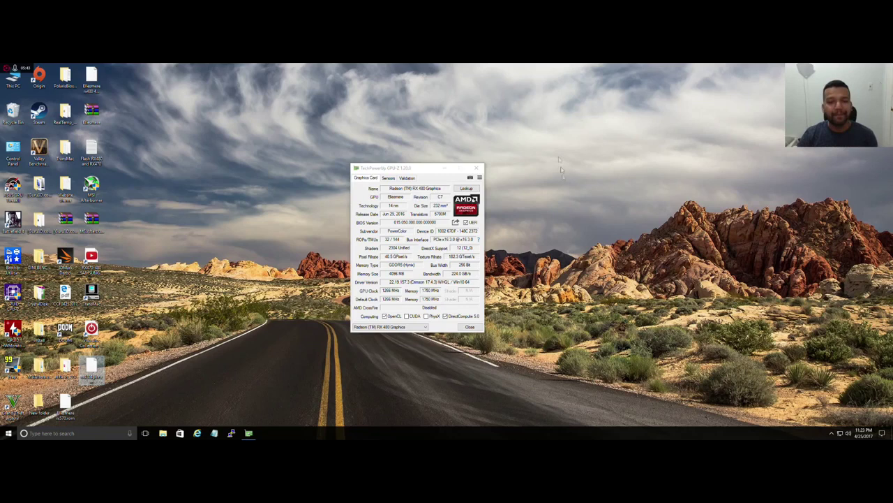
Step: Bring up the Flash RX480 and RX470 note in Notepad, narrow its window and arrange it beside the GPU-Z window
{"action": "left_click_drag", "start_coordinate": [410, 169], "coordinate": [421, 165]}
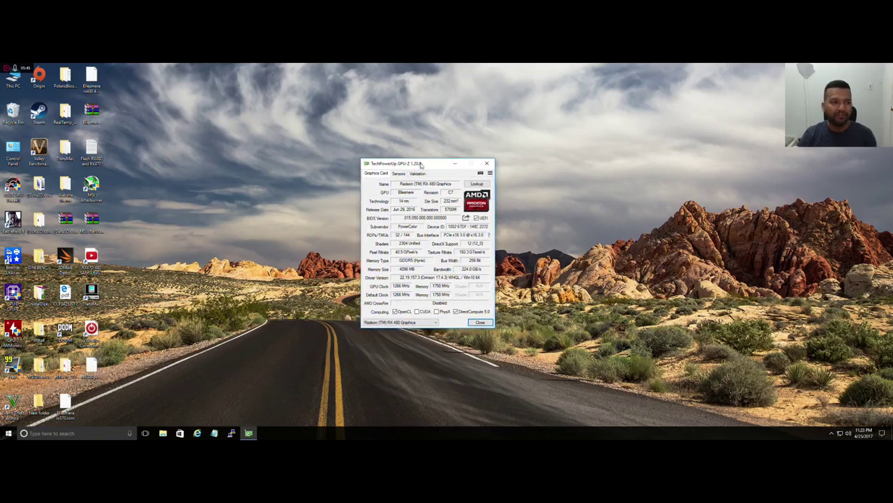
{"action": "key", "text": "alt+Tab"}
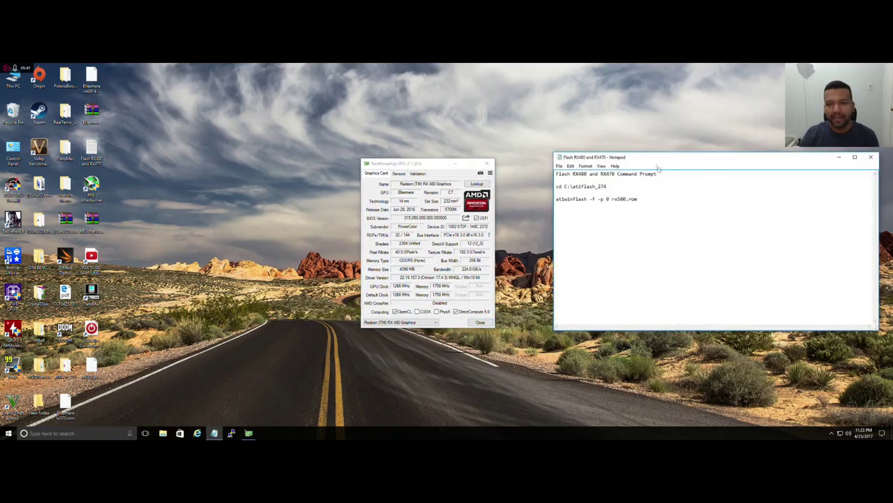
{"action": "left_click_drag", "start_coordinate": [662, 159], "coordinate": [656, 180]}
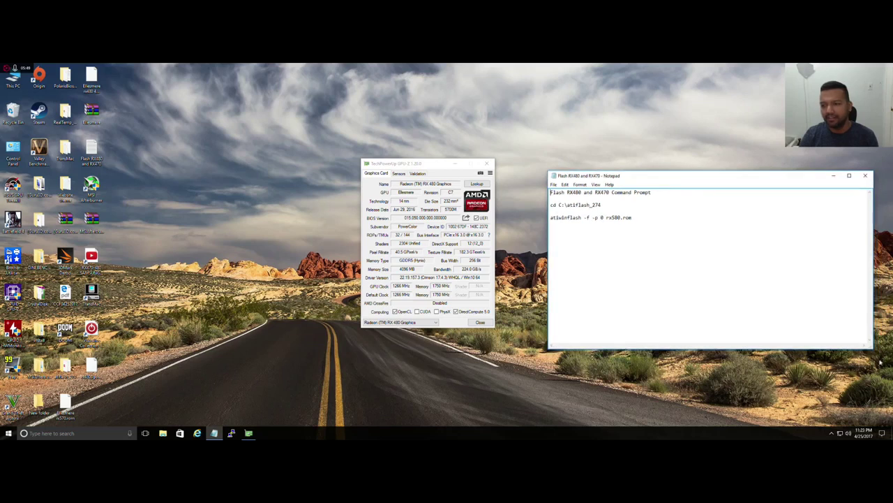
{"action": "left_click_drag", "start_coordinate": [872, 349], "coordinate": [793, 342]}
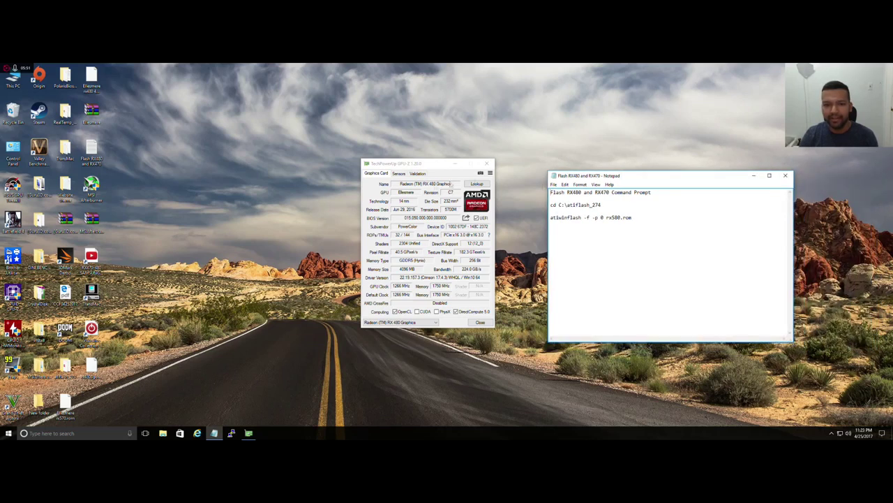
{"action": "mouse_move", "coordinate": [433, 166]}
{"action": "left_mouse_down"}
{"action": "mouse_move", "coordinate": [433, 155]}
{"action": "mouse_move", "coordinate": [433, 168]}
{"action": "left_mouse_up"}
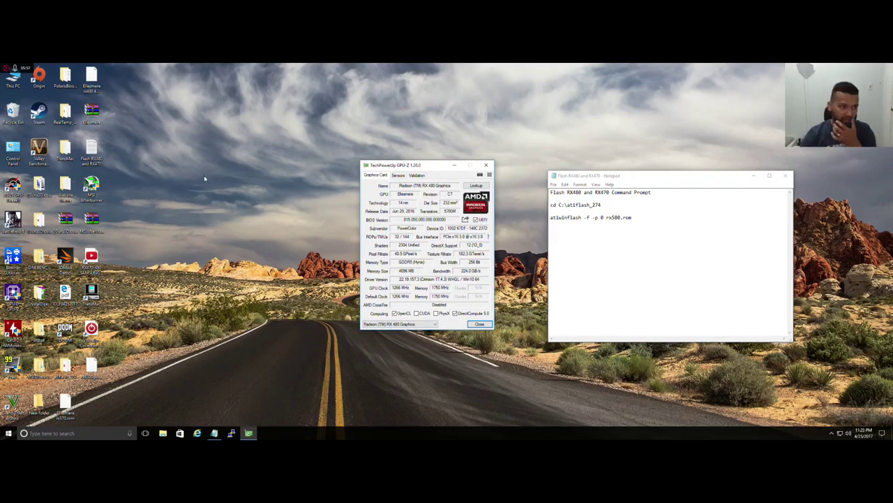
Step: Move the atiflash_274 folder from the desktop to the root of Local Disk (C:)
{"action": "double_click", "coordinate": [10, 80]}
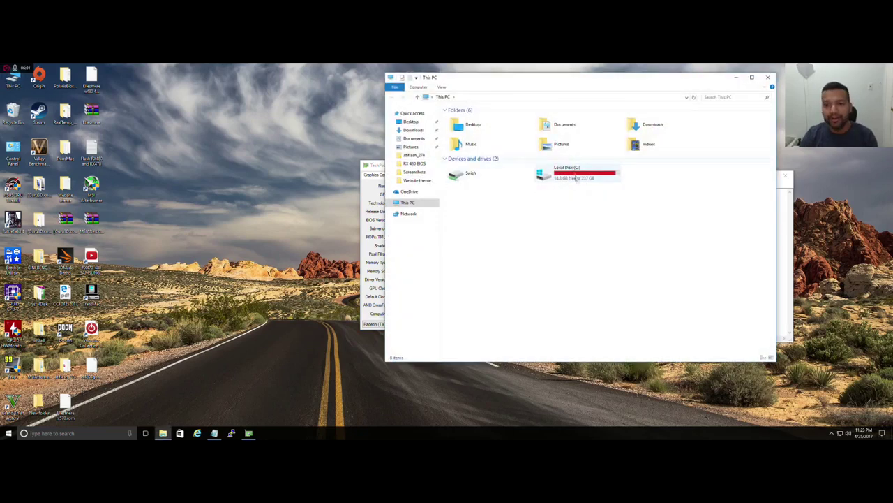
{"action": "double_click", "coordinate": [577, 177]}
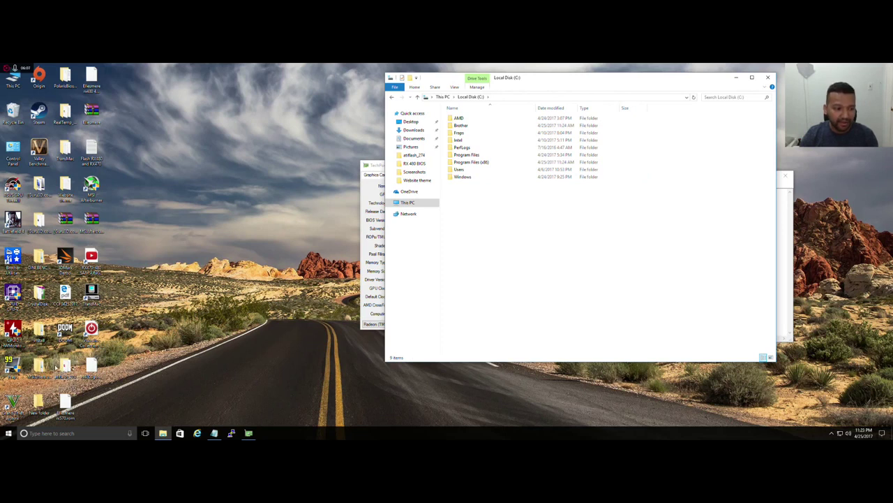
{"action": "left_click_drag", "start_coordinate": [64, 369], "coordinate": [465, 264]}
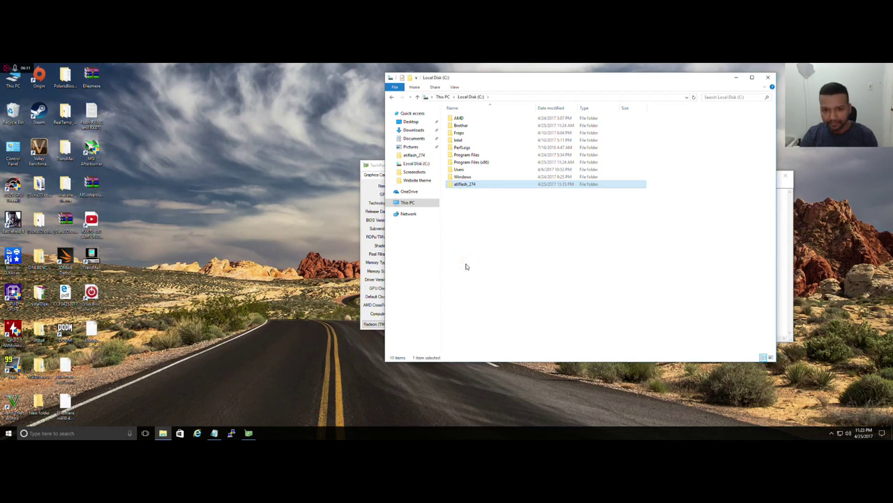
Step: Move the Ellesmere rx570.rom file from the desktop into the atiflash_274 folder on drive C
{"action": "double_click", "coordinate": [467, 184]}
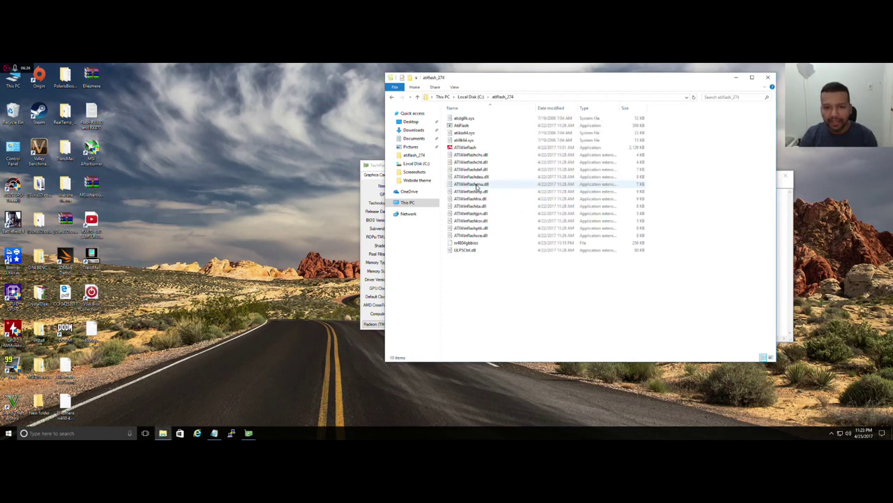
{"action": "left_click", "coordinate": [90, 363]}
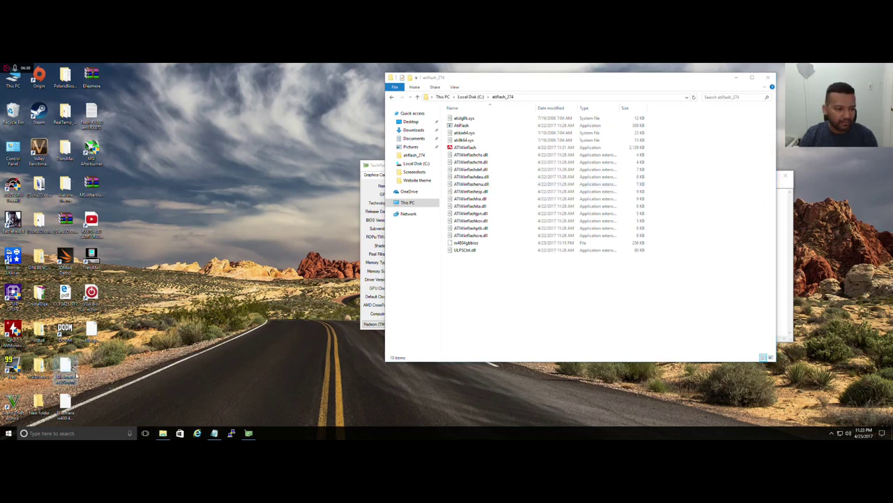
{"action": "mouse_move", "coordinate": [61, 382]}
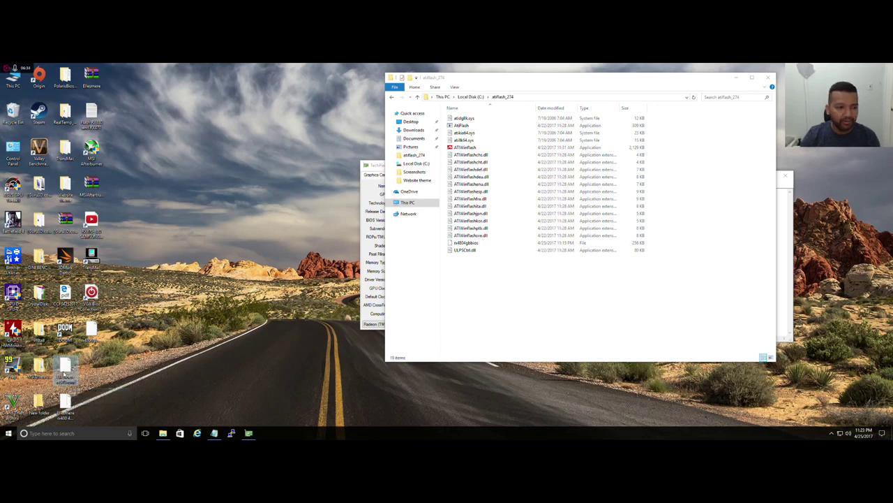
{"action": "left_click_drag", "start_coordinate": [65, 374], "coordinate": [460, 316]}
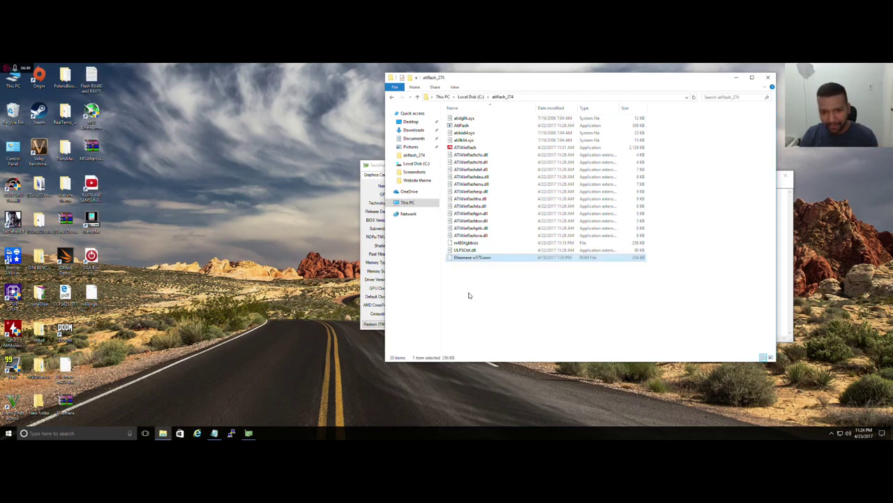
Step: Rename the moved Ellesmere ROM file as rx570.rom and close the File Explorer window
{"action": "left_click", "coordinate": [472, 258]}
{"action": "key", "text": "BackSpace"}
{"action": "key", "text": "BackSpace"}
{"action": "key", "text": "BackSpace"}
{"action": "key", "text": "BackSpace"}
{"action": "key", "text": "BackSpace"}
{"action": "key", "text": "BackSpace"}
{"action": "key", "text": "BackSpace"}
{"action": "key", "text": "BackSpace"}
{"action": "key", "text": "BackSpace"}
{"action": "key", "text": "BackSpace"}
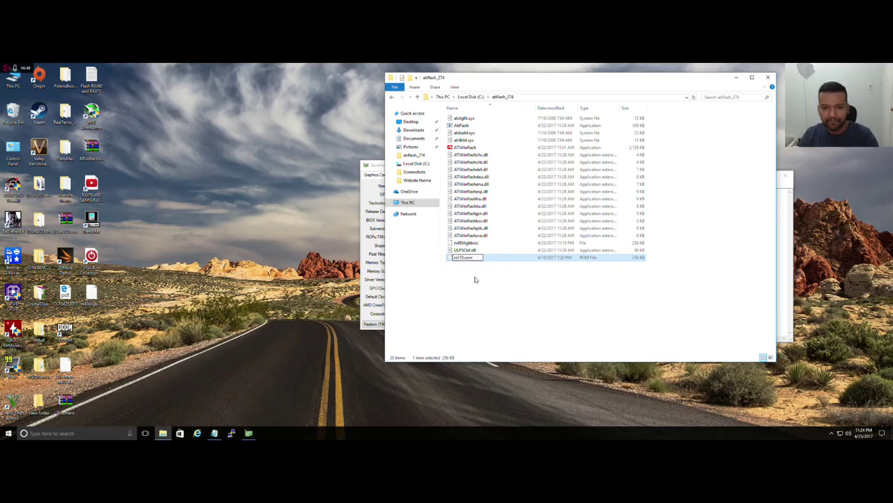
{"action": "left_click", "coordinate": [475, 277]}
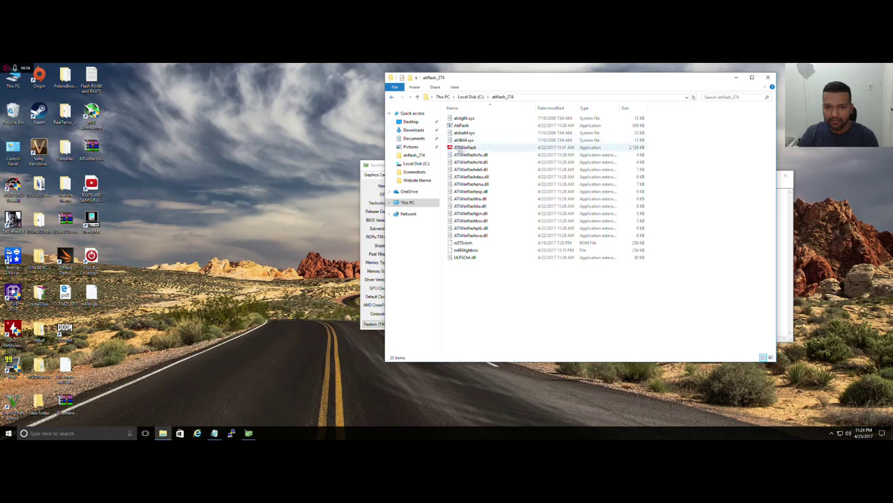
{"action": "left_click", "coordinate": [393, 102]}
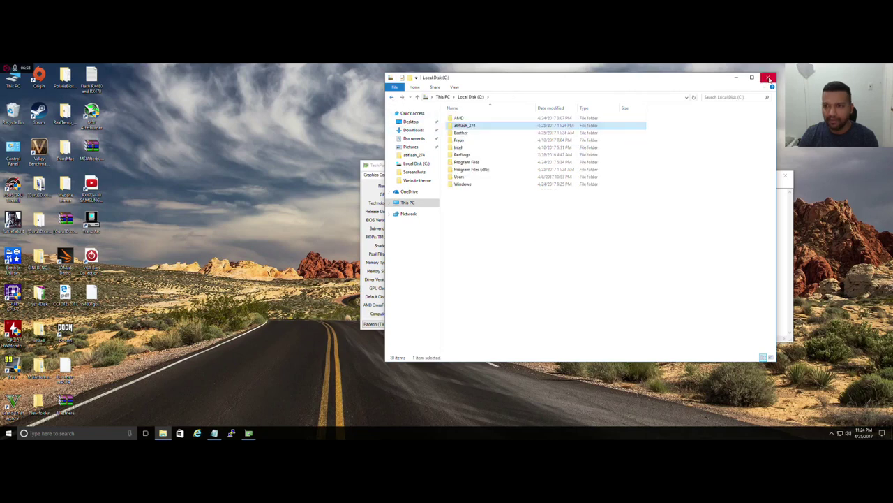
{"action": "left_click", "coordinate": [767, 77]}
Step: Find Command Prompt with a search for cmd, run it as administrator and place its window clear of the Notepad note
{"action": "left_click", "coordinate": [71, 433]}
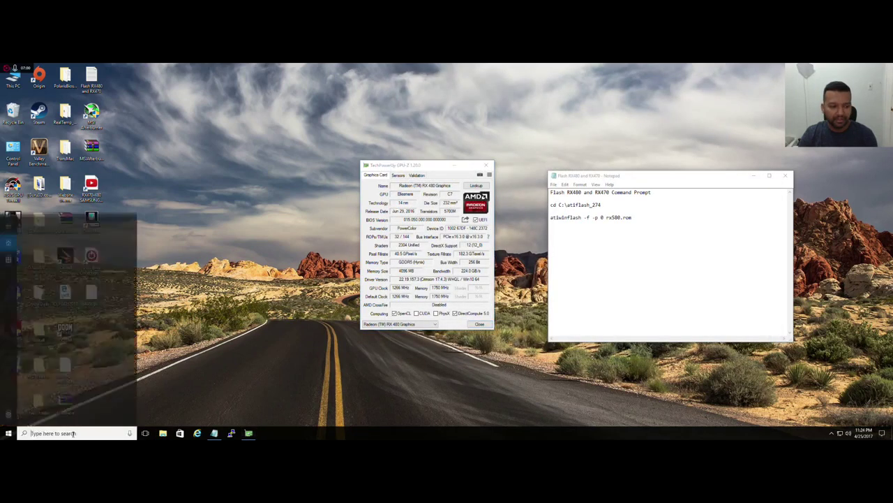
{"action": "type", "text": "cmd"}
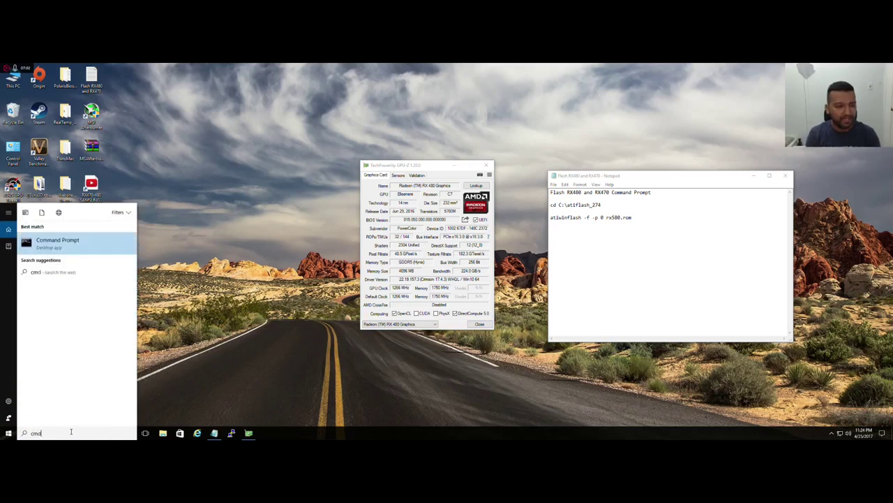
{"action": "right_click", "coordinate": [73, 241]}
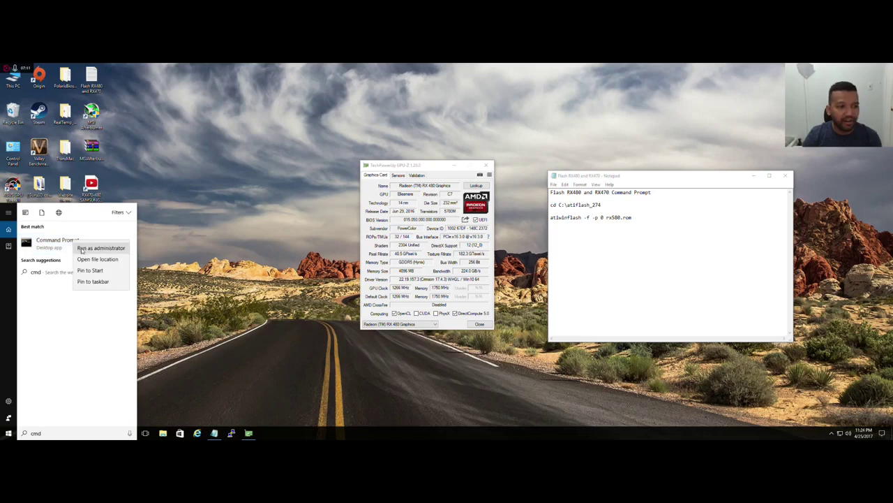
{"action": "left_click", "coordinate": [82, 249]}
{"action": "key", "text": "Left"}
{"action": "key", "text": "Return"}
{"action": "left_click_drag", "start_coordinate": [198, 90], "coordinate": [248, 171]}
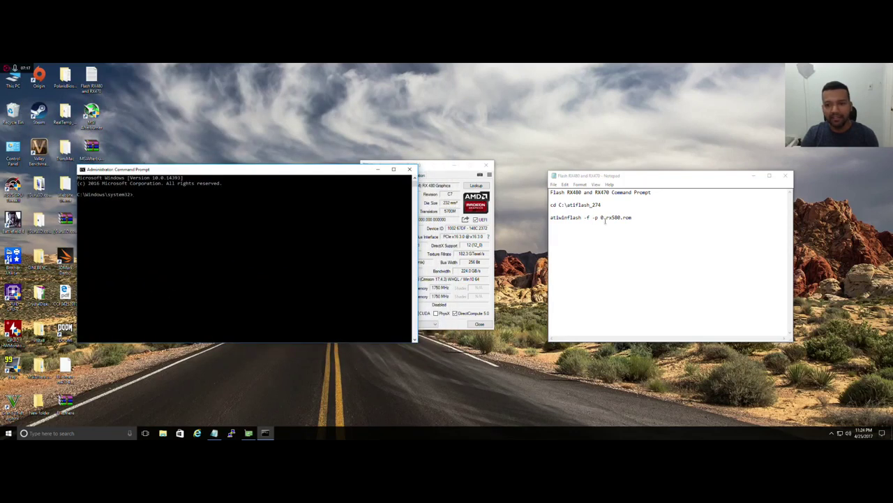
Step: Copy the command cd C:\atiflash_274 from the note and run it in the Command Prompt
{"action": "left_click_drag", "start_coordinate": [602, 204], "coordinate": [549, 206]}
{"action": "right_click", "coordinate": [565, 204]}
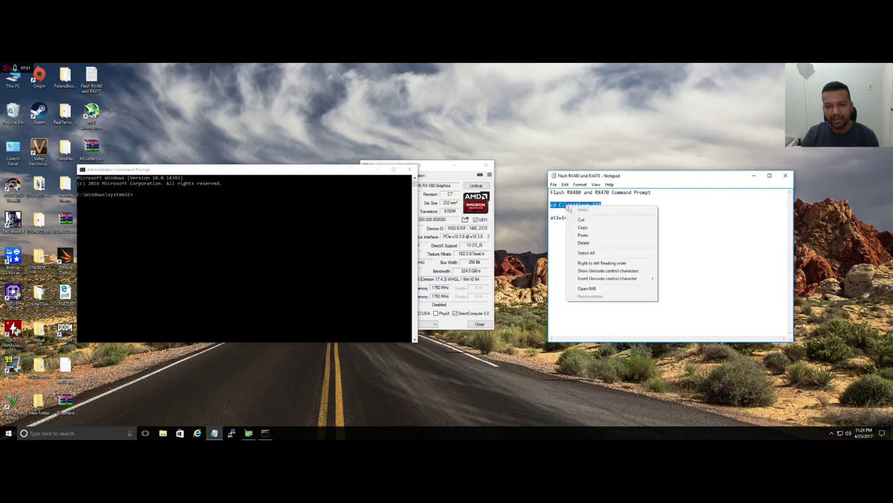
{"action": "left_click", "coordinate": [587, 225]}
{"action": "left_click", "coordinate": [201, 205]}
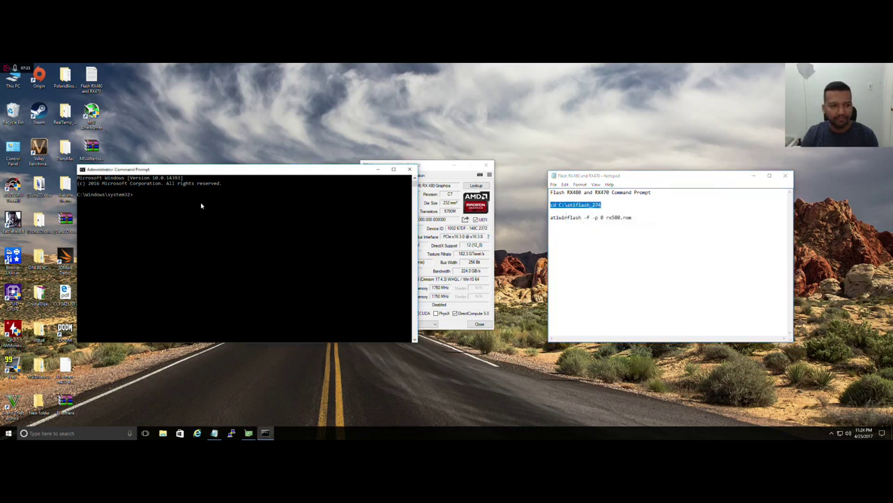
{"action": "right_click", "coordinate": [180, 199]}
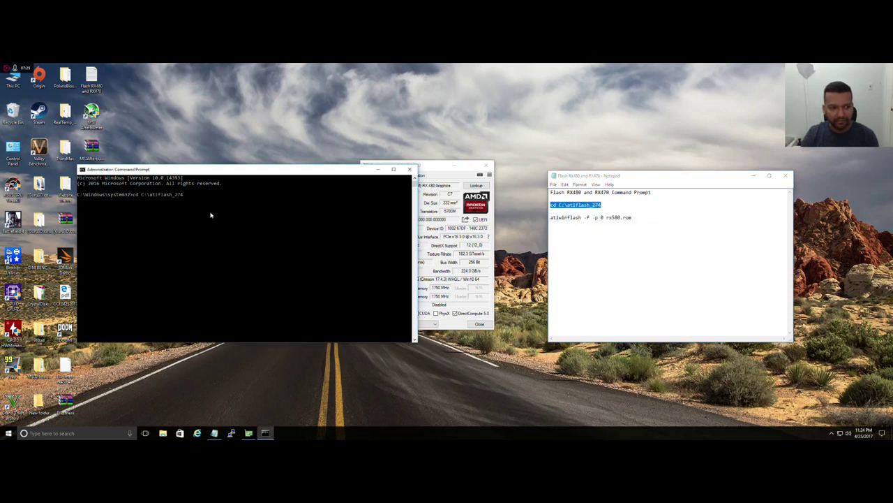
{"action": "key", "text": "Return"}
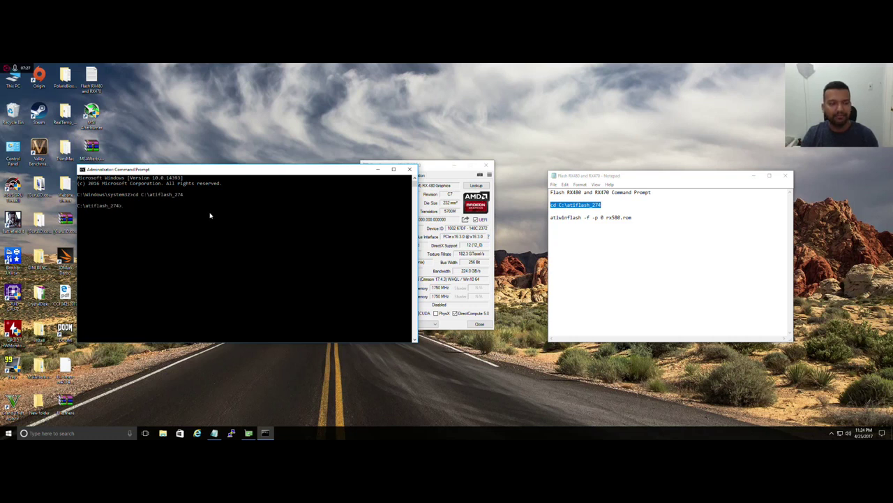
Step: Change the ROM file name in the note's atiwinflash command to rx570.rom
{"action": "left_click", "coordinate": [558, 228]}
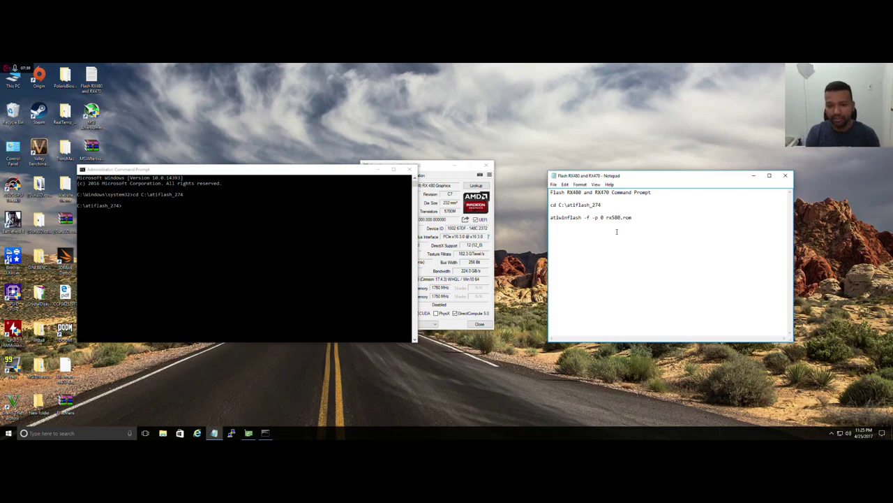
{"action": "left_click", "coordinate": [616, 231]}
{"action": "key", "text": "Delete"}
{"action": "key", "text": "Delete"}
{"action": "type", "text": "70"}
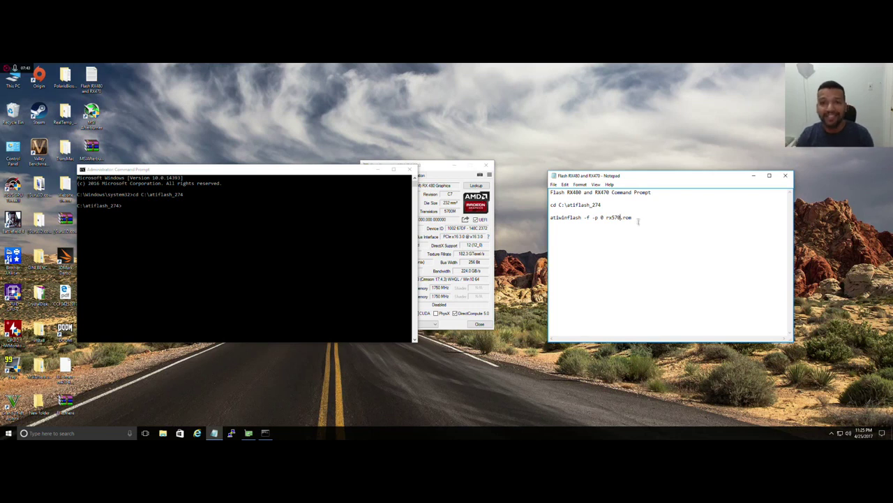
Step: Copy the command atiwinflash -f -p 0 rx570.rom from the note, run it in the Command Prompt and dismiss the flash report
{"action": "left_click_drag", "start_coordinate": [633, 218], "coordinate": [550, 218]}
{"action": "right_click", "coordinate": [562, 217]}
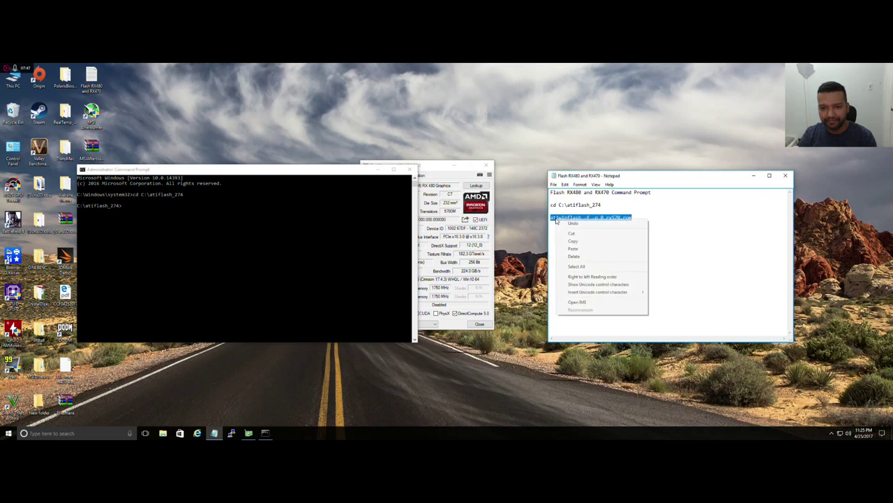
{"action": "left_click", "coordinate": [571, 236]}
{"action": "left_click", "coordinate": [154, 211]}
{"action": "right_click", "coordinate": [153, 210]}
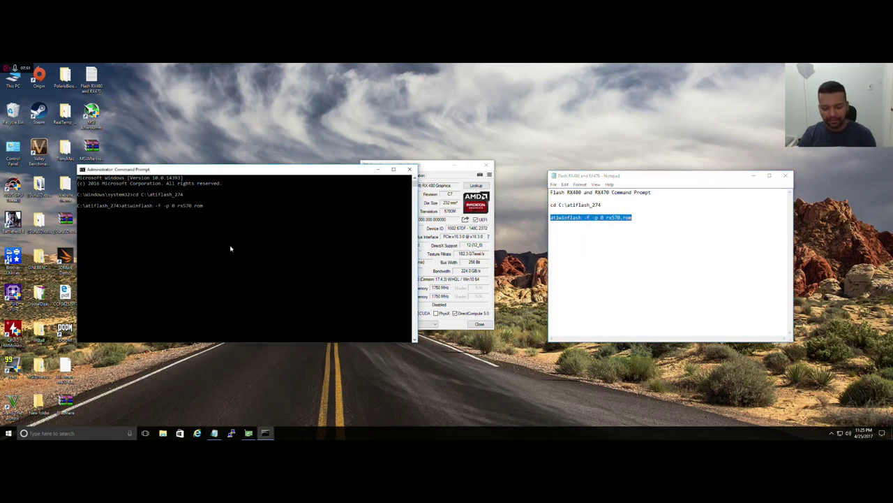
{"action": "key", "text": "Return"}
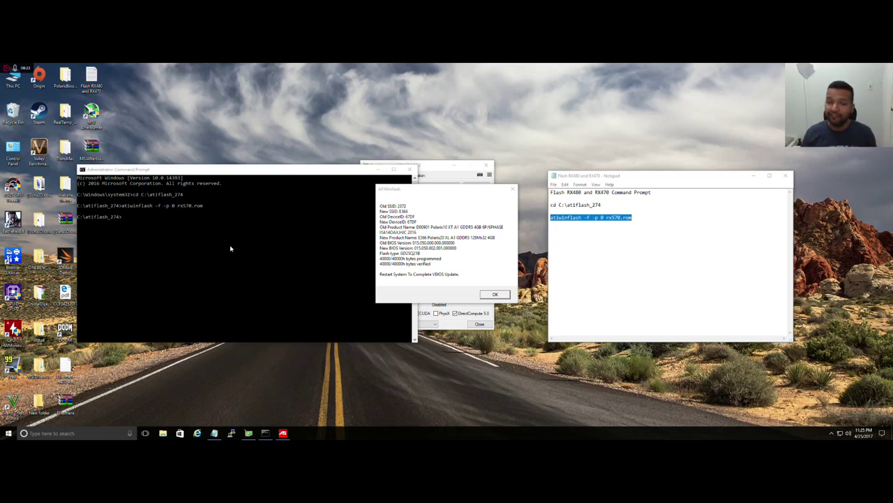
{"action": "left_click", "coordinate": [492, 294]}
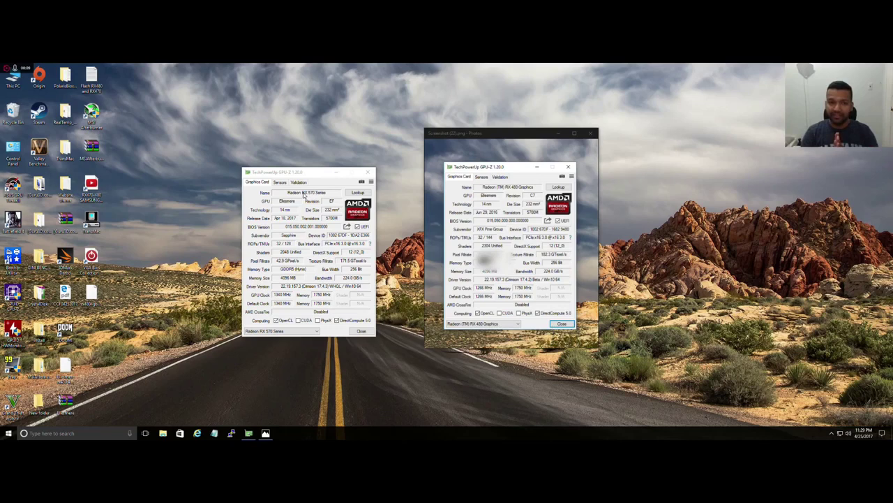
Step: Compare the flashed card's GPU and memory clocks in GPU-Z with the RX 480 screenshot, and close the screenshot
{"action": "left_click_drag", "start_coordinate": [311, 173], "coordinate": [293, 167]}
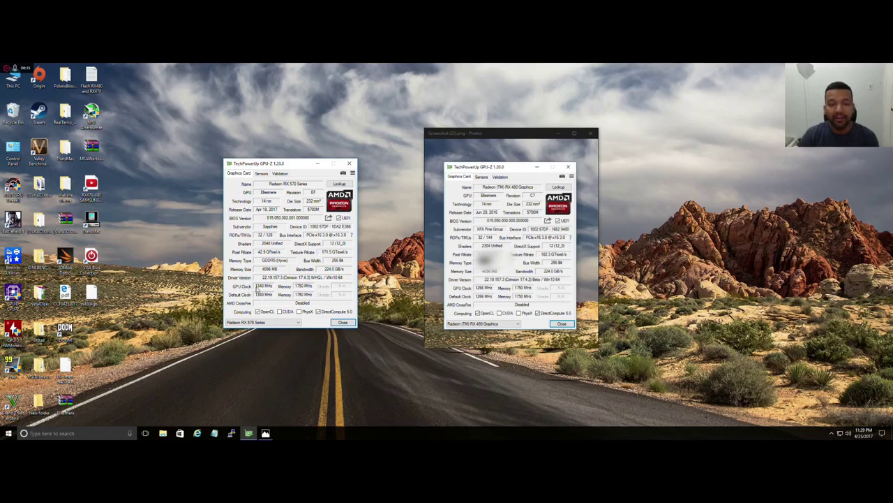
{"action": "mouse_move", "coordinate": [260, 290]}
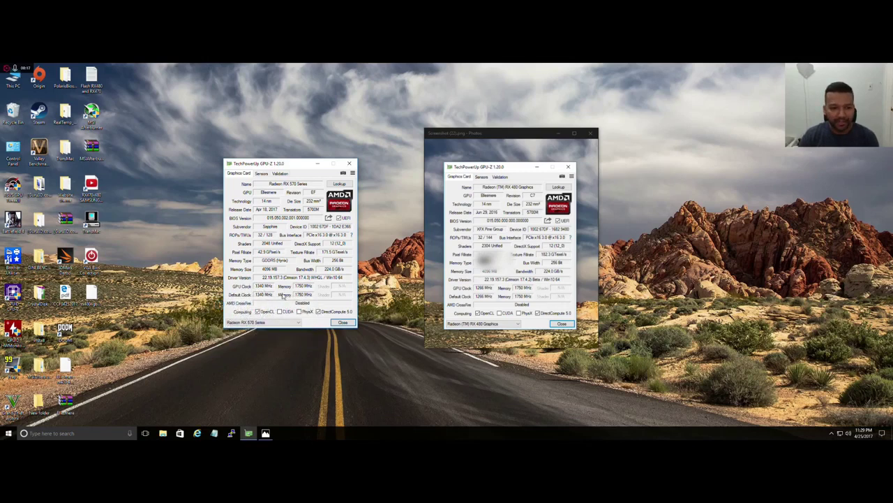
{"action": "mouse_move", "coordinate": [310, 297]}
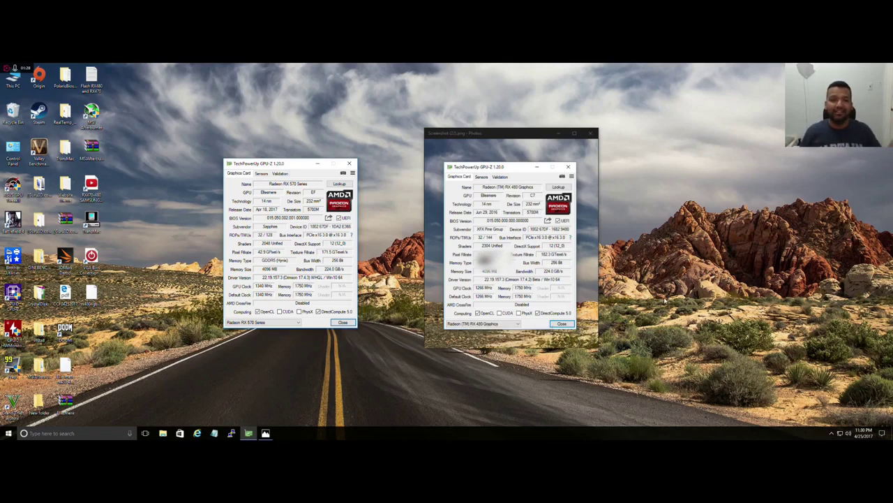
{"action": "left_click", "coordinate": [590, 134]}
Step: Launch Unigine Valley with its window clear of GPU-Z and start the benchmark using the DirectX 11, Ultra settings
{"action": "left_click_drag", "start_coordinate": [285, 167], "coordinate": [63, 185]}
{"action": "double_click", "coordinate": [38, 146]}
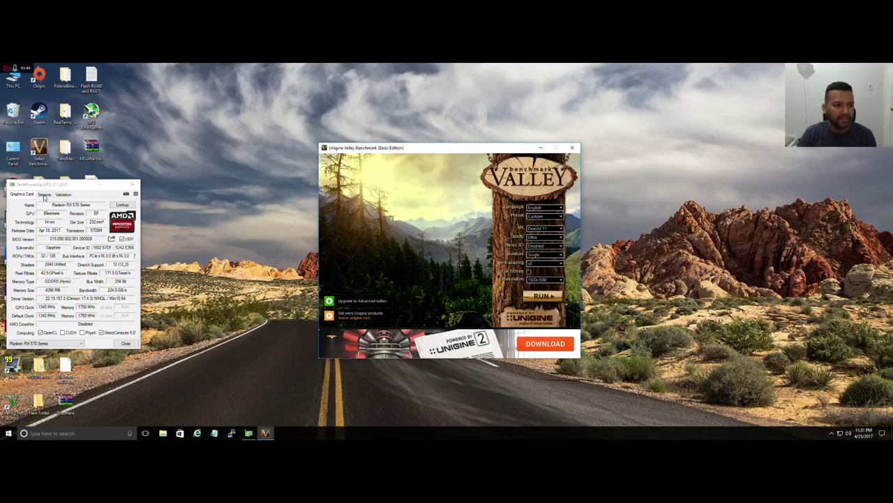
{"action": "left_click", "coordinate": [555, 297]}
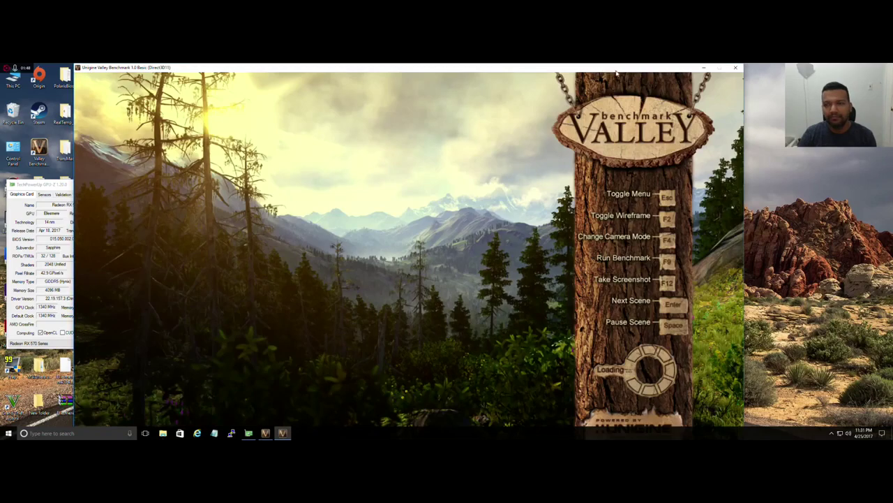
{"action": "left_click_drag", "start_coordinate": [617, 72], "coordinate": [677, 74]}
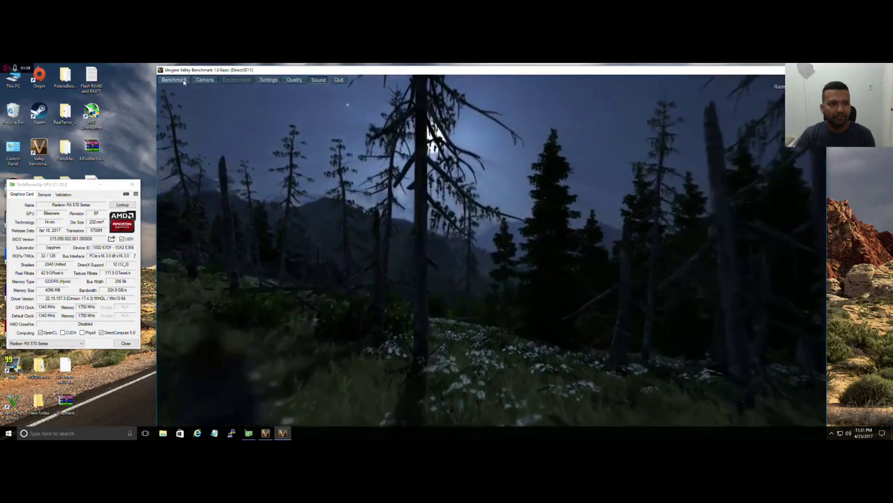
{"action": "left_click", "coordinate": [184, 81]}
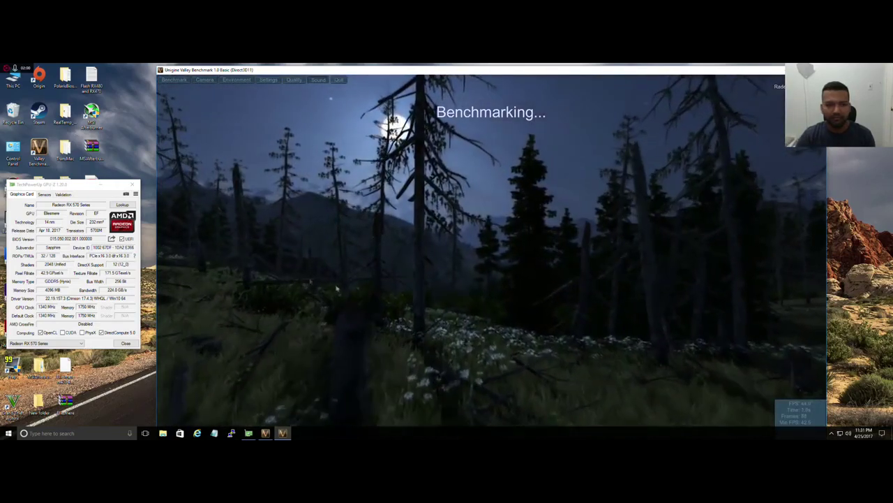
Step: Examine the GPU-Z sensor readings, including clocks, temperature, load and the VDDC display options, while the benchmark runs
{"action": "left_click_drag", "start_coordinate": [78, 189], "coordinate": [81, 187]}
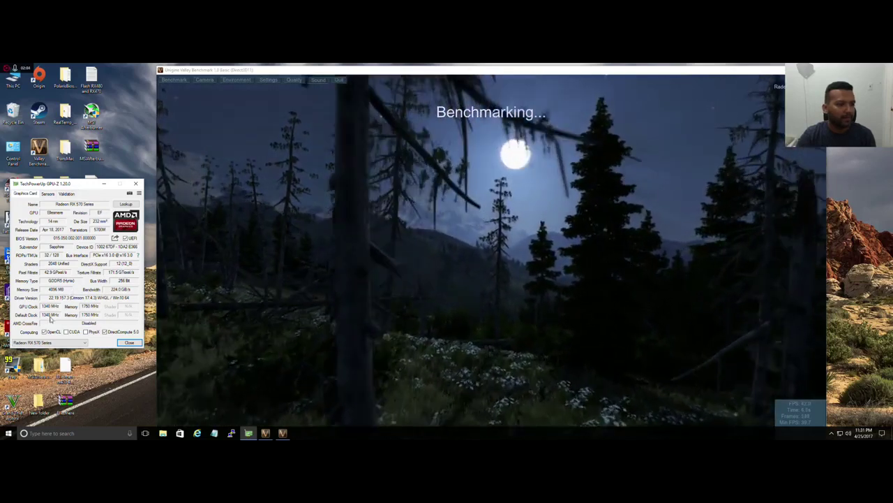
{"action": "left_click", "coordinate": [47, 193]}
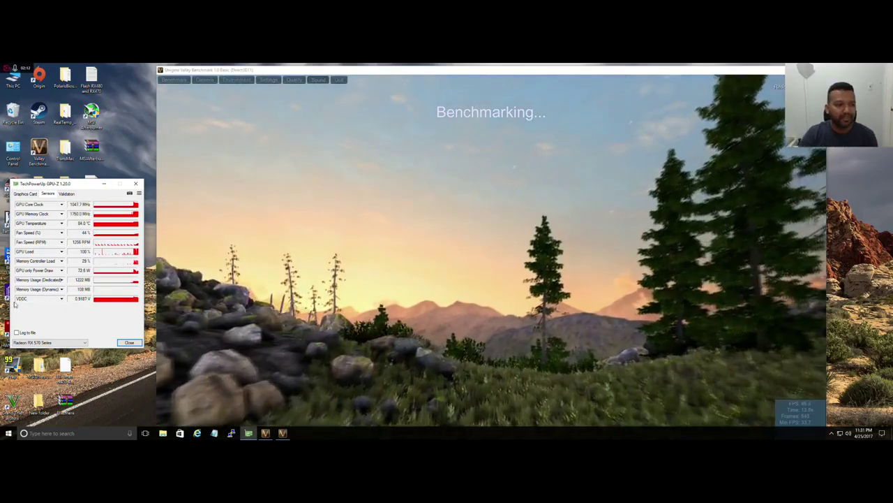
{"action": "left_click", "coordinate": [61, 299]}
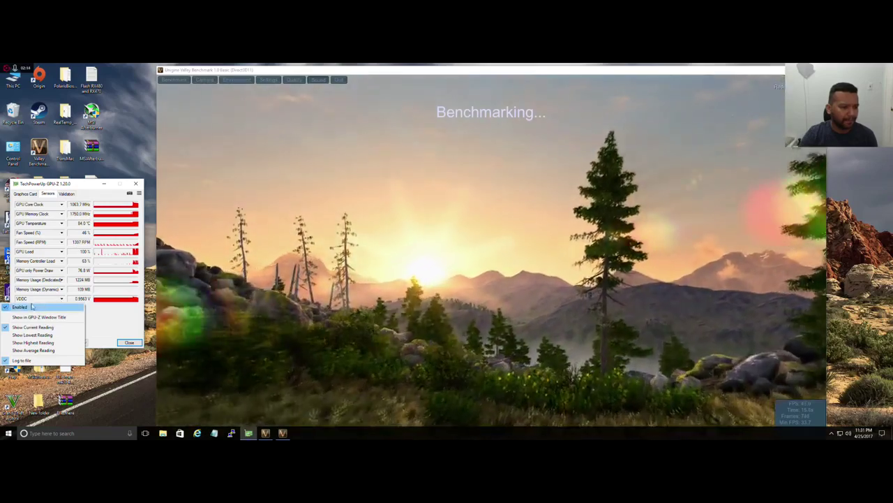
{"action": "left_click", "coordinate": [108, 327]}
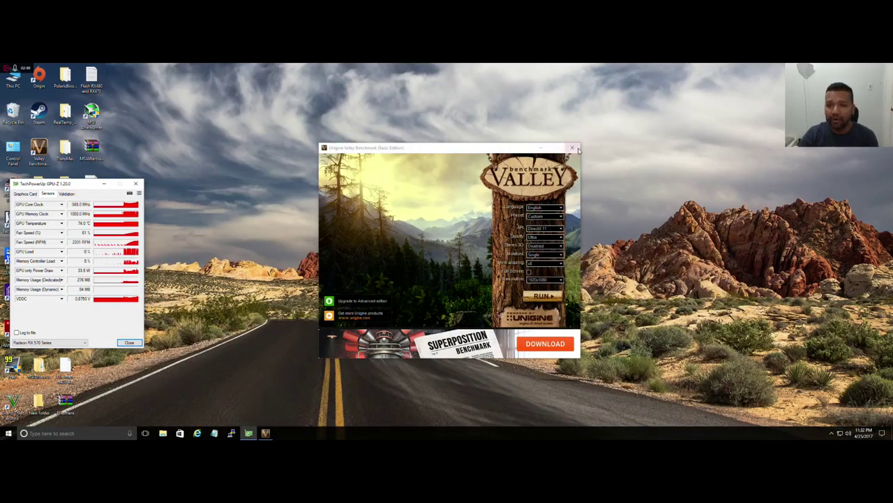
Step: Close the Valley launcher, move GPU-Z to the middle of the desktop and show its graphics card details
{"action": "left_click", "coordinate": [577, 148]}
{"action": "left_click_drag", "start_coordinate": [66, 184], "coordinate": [421, 166]}
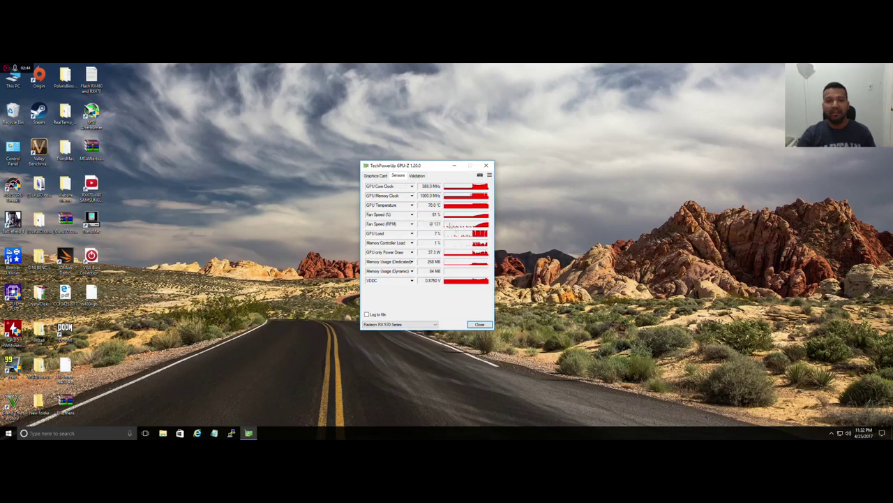
{"action": "left_click", "coordinate": [380, 176]}
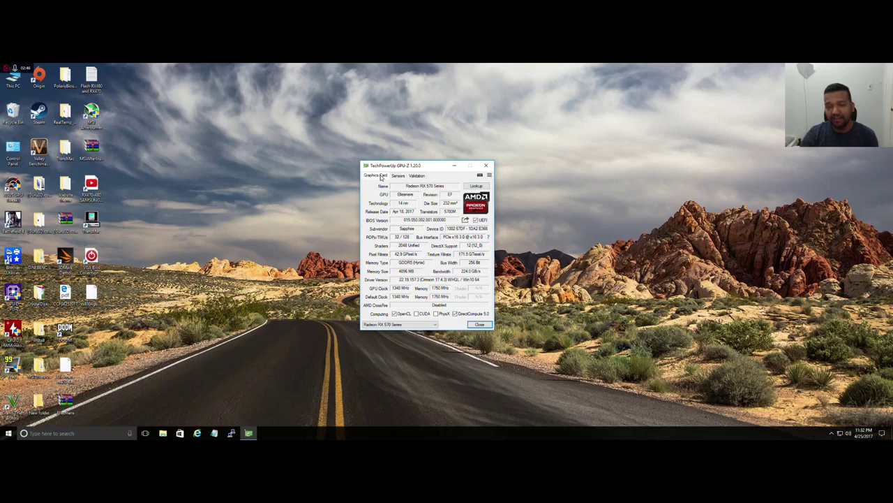